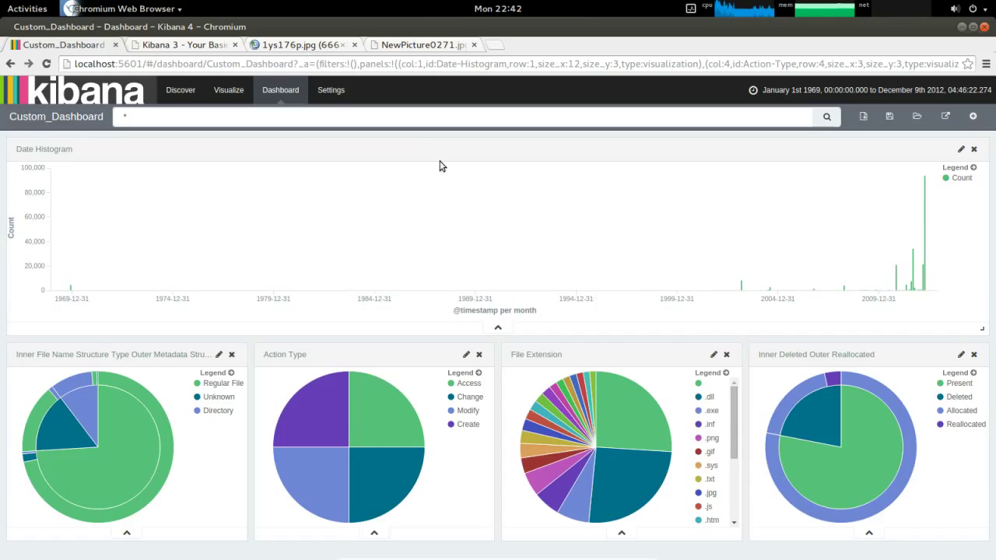
Step: View the NewPicture0271.jpg timeline screenshot, then the 1ys176p.jpg 'That's not how it works' meme
left_click(415, 46)
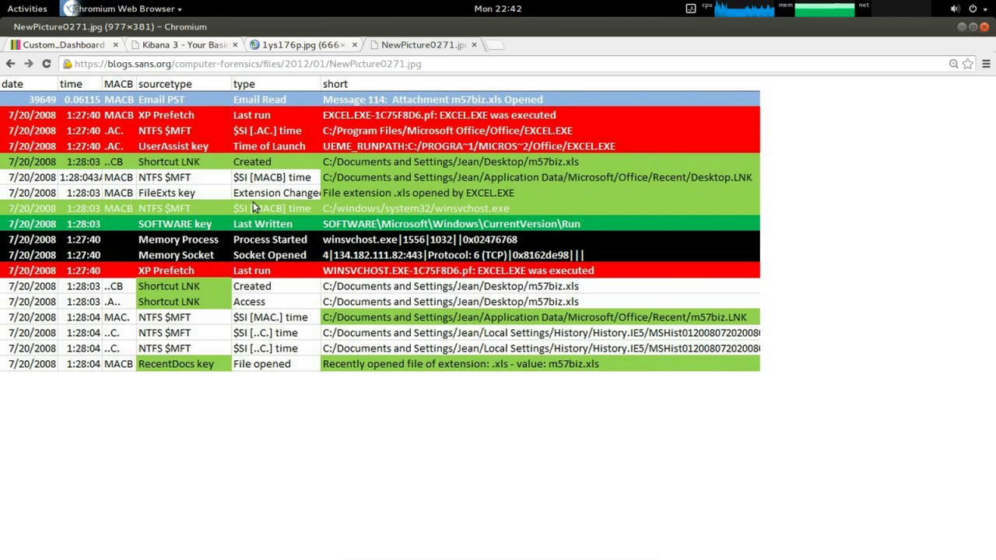
left_click(274, 46)
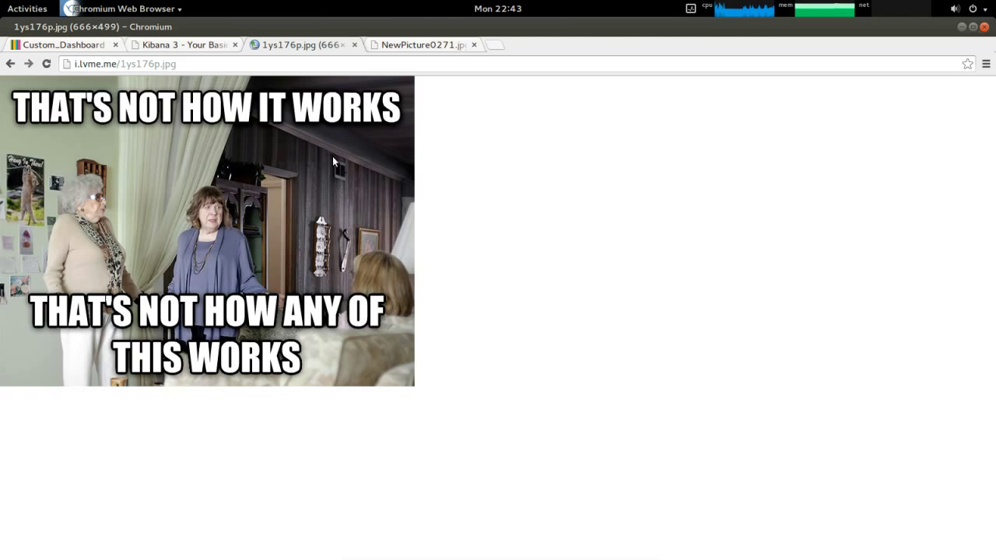
Step: Browse Kibana 3's histogram, document-type charts and documents table, then return to Custom_Dashboard
left_click(214, 45)
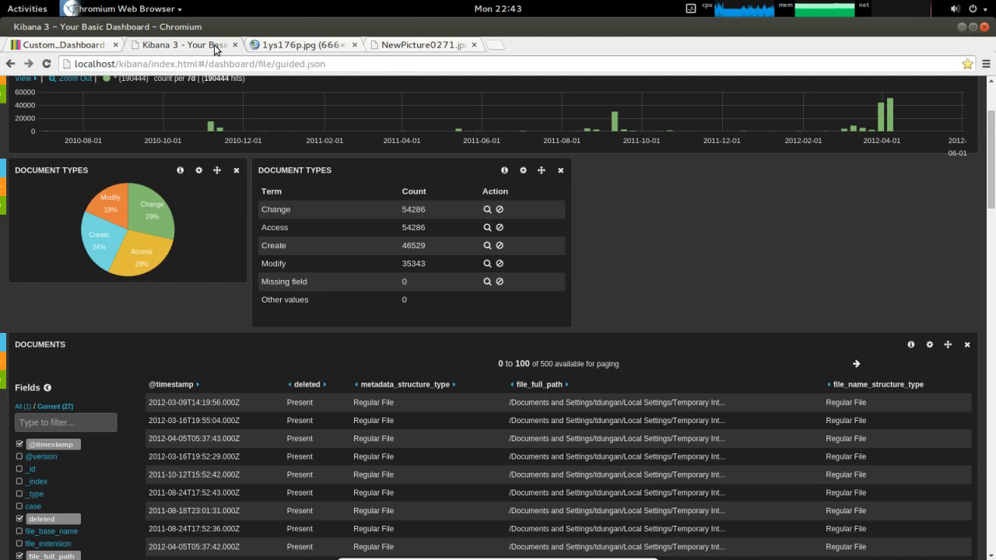
scroll(424, 174, "up", 2)
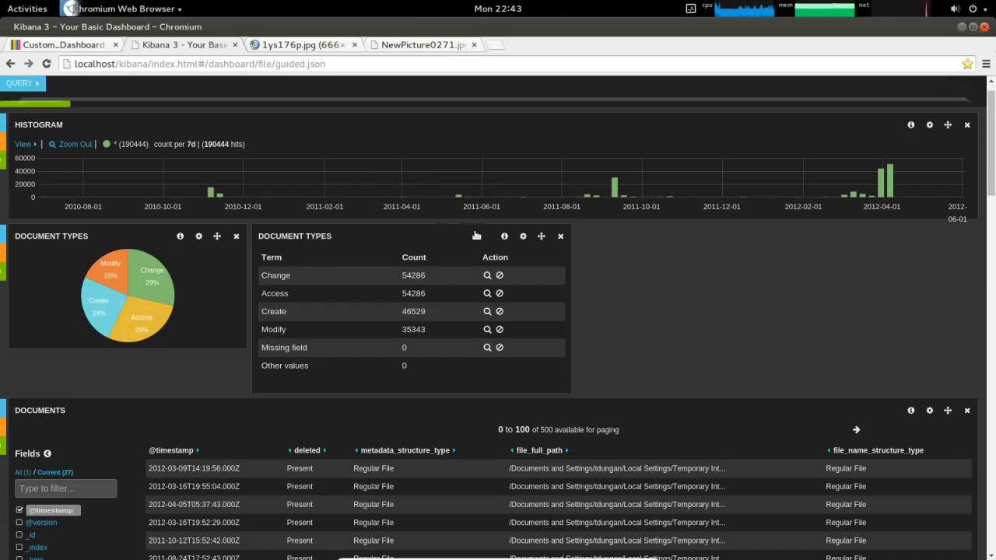
scroll(483, 234, "up", 1)
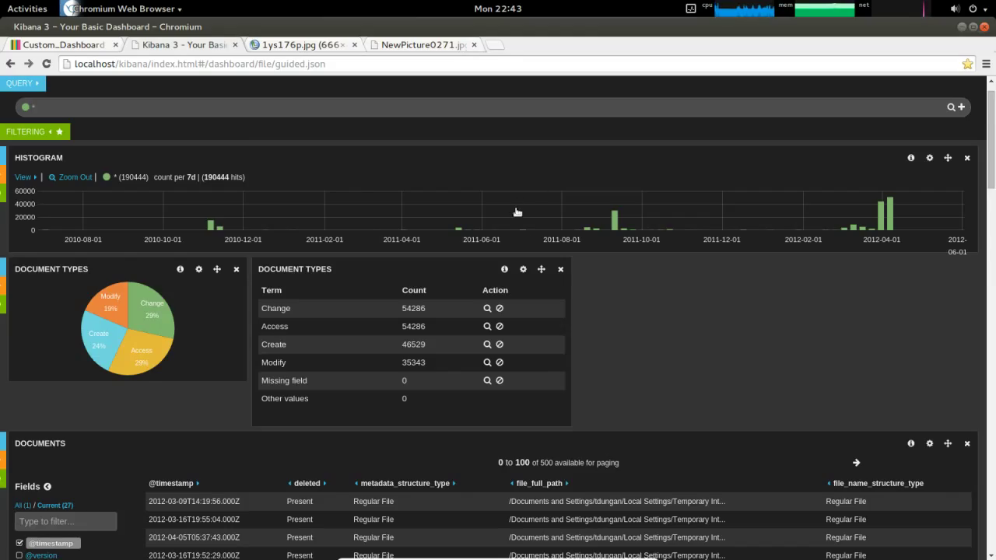
scroll(515, 212, "down", 3)
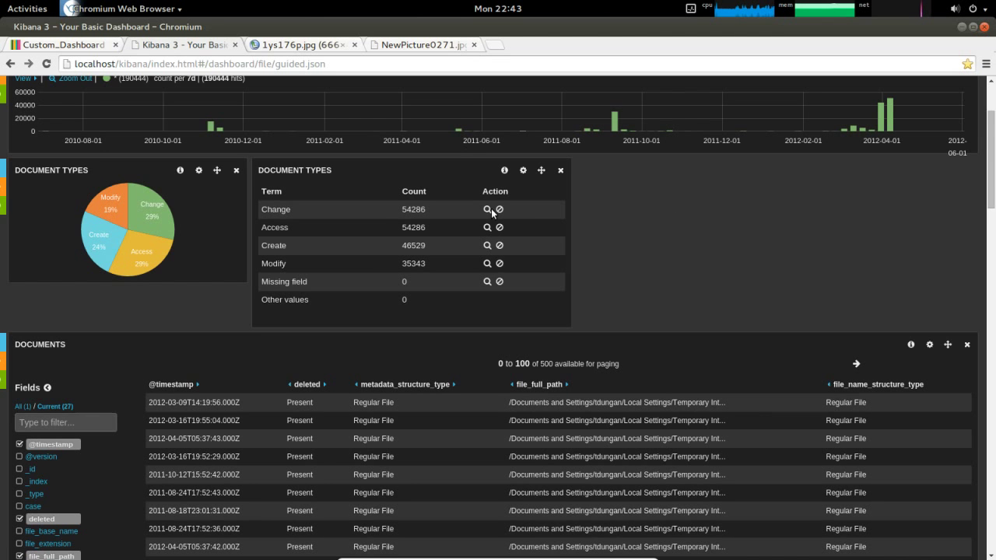
scroll(468, 156, "up", 4)
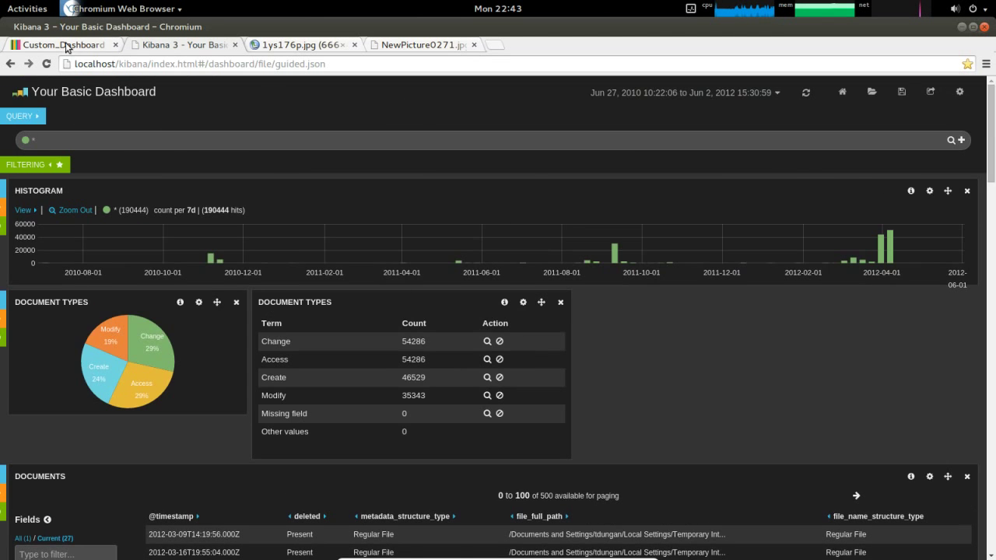
left_click(69, 45)
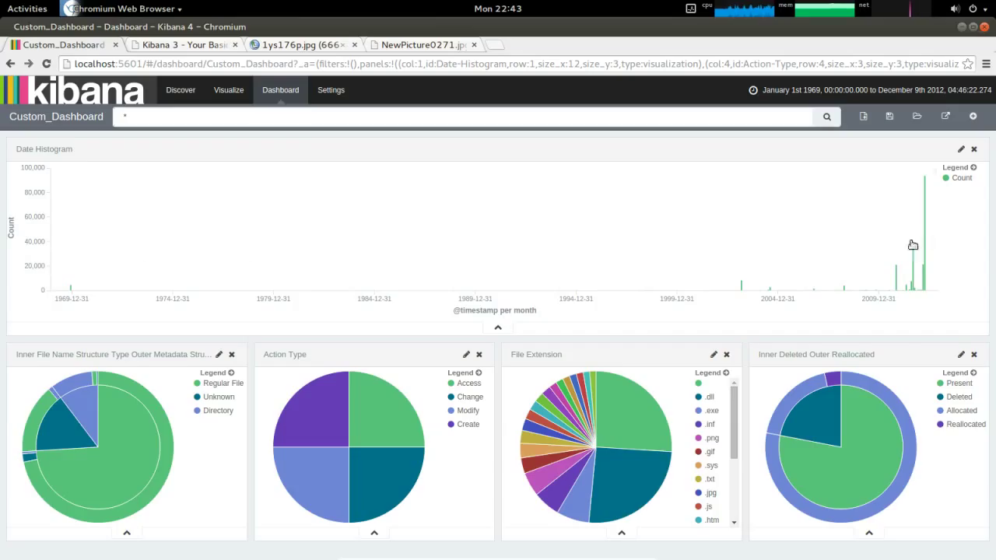
Step: Brush the date histogram to narrow the time range to December 9th 2001 – November 21st 2012
mouse_move(937, 242)
left_mouse_down()
mouse_move(676, 262)
mouse_move(716, 263)
left_mouse_up()
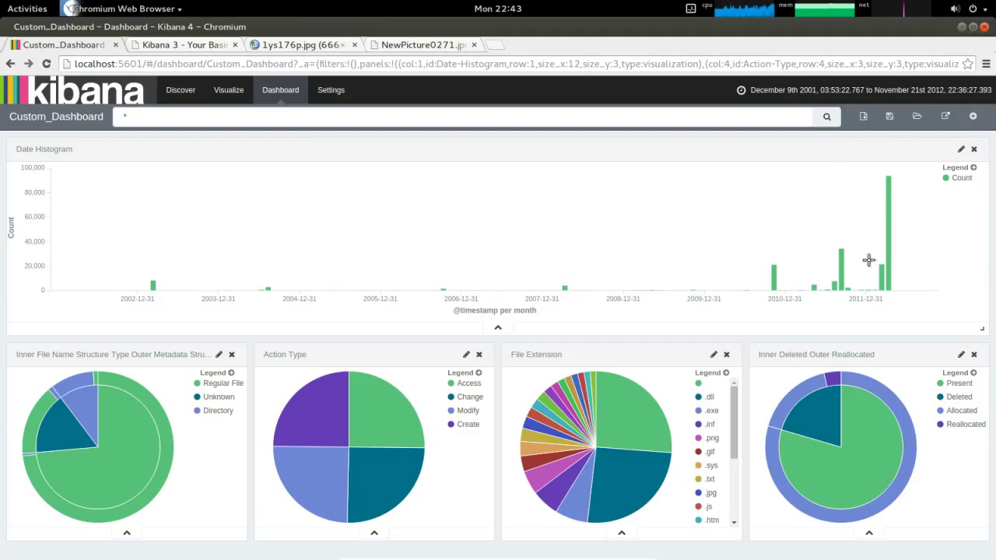
Step: Inspect the file name structure chart: Regular File 158,800 (73.63%), Directory 22,189 (10.29%)
mouse_move(891, 259)
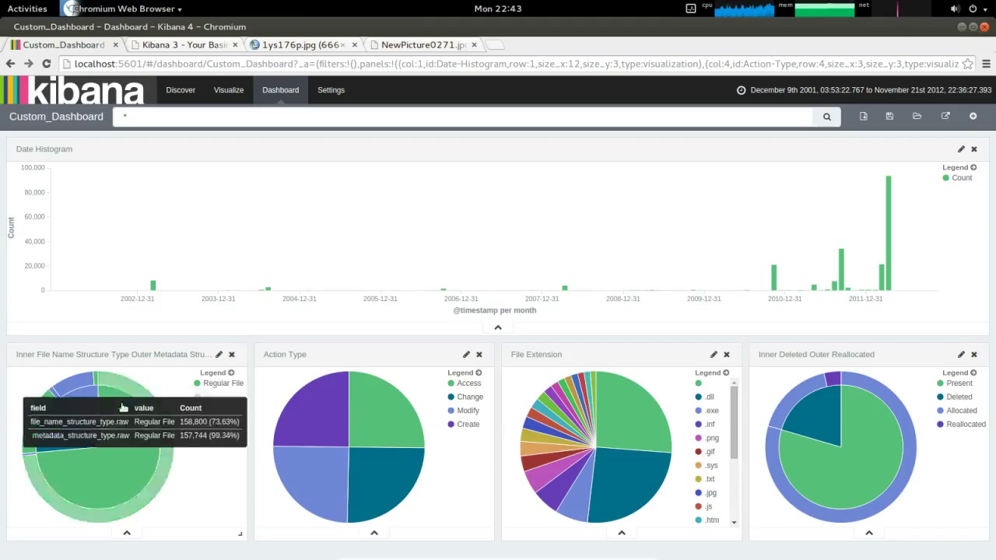
mouse_move(53, 424)
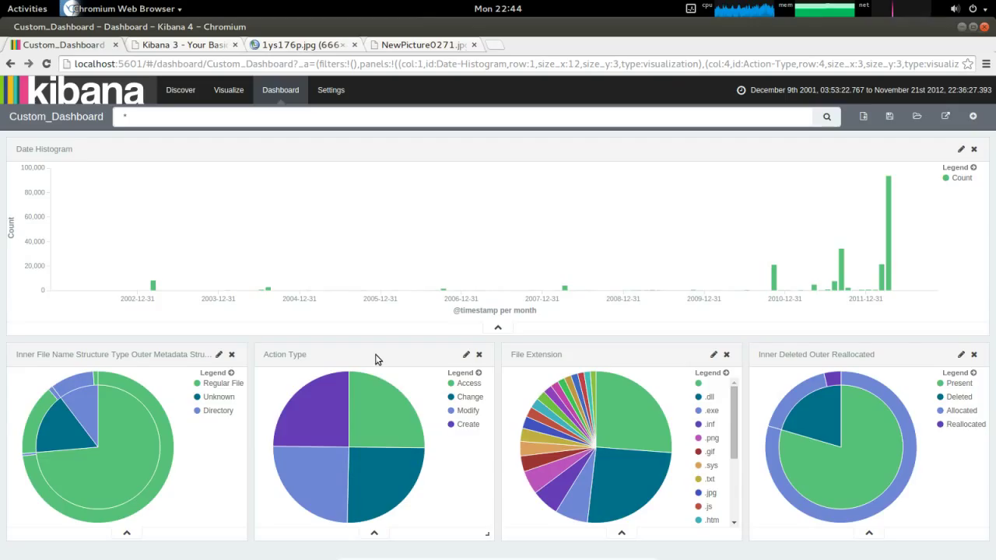
mouse_move(384, 403)
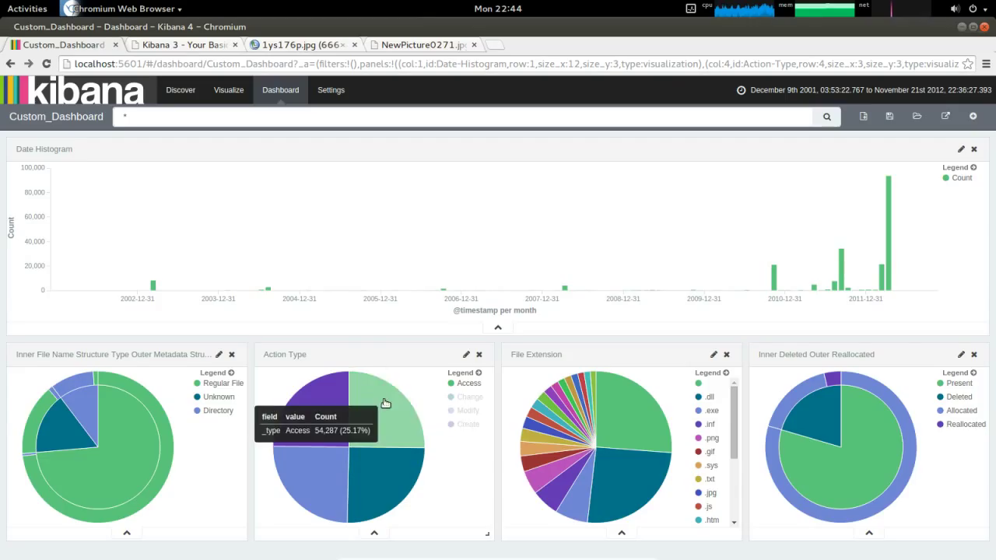
mouse_move(319, 461)
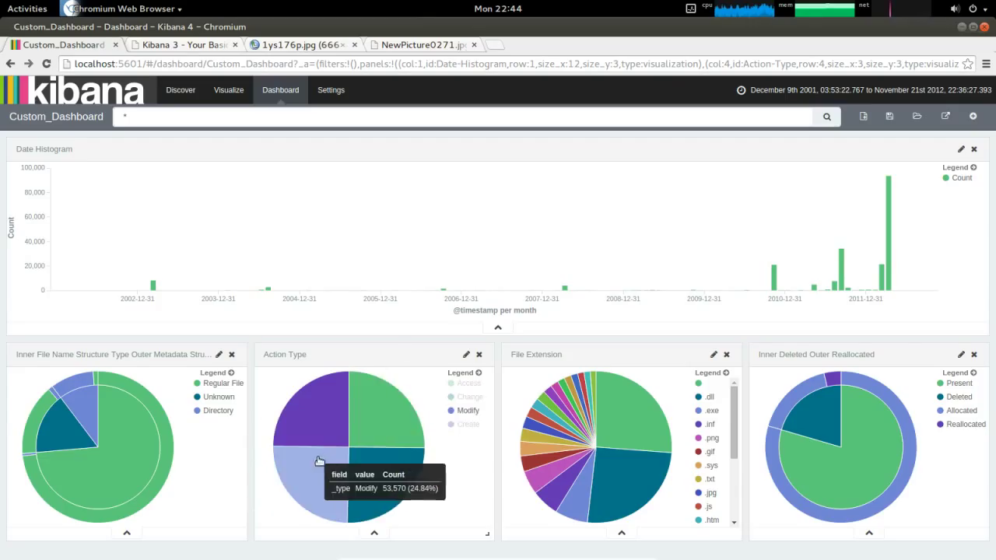
mouse_move(325, 410)
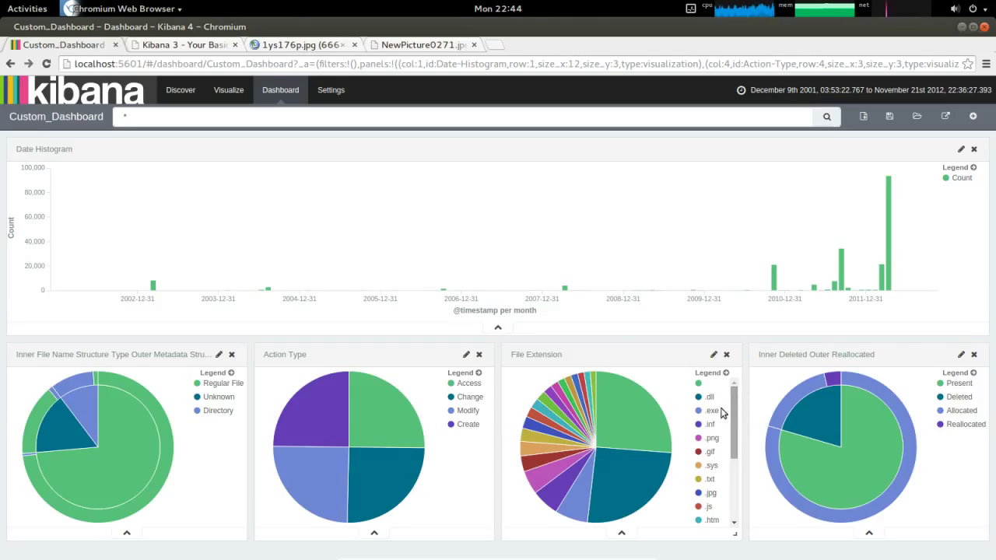
mouse_move(651, 422)
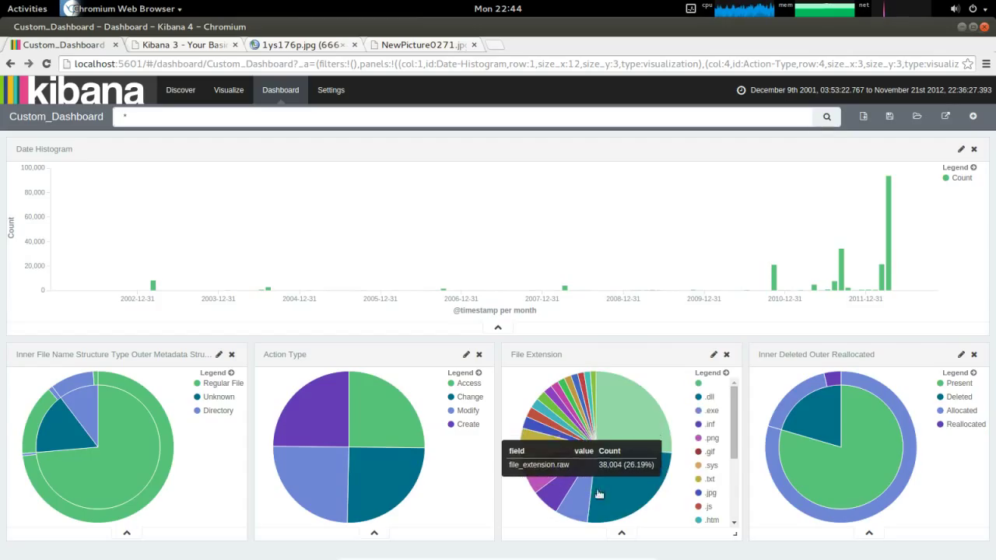
mouse_move(782, 413)
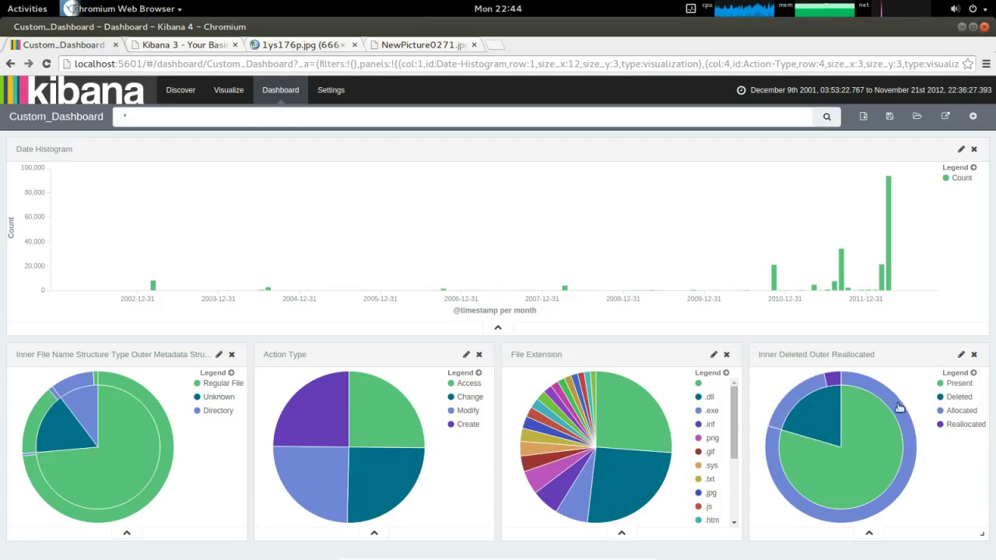
mouse_move(896, 412)
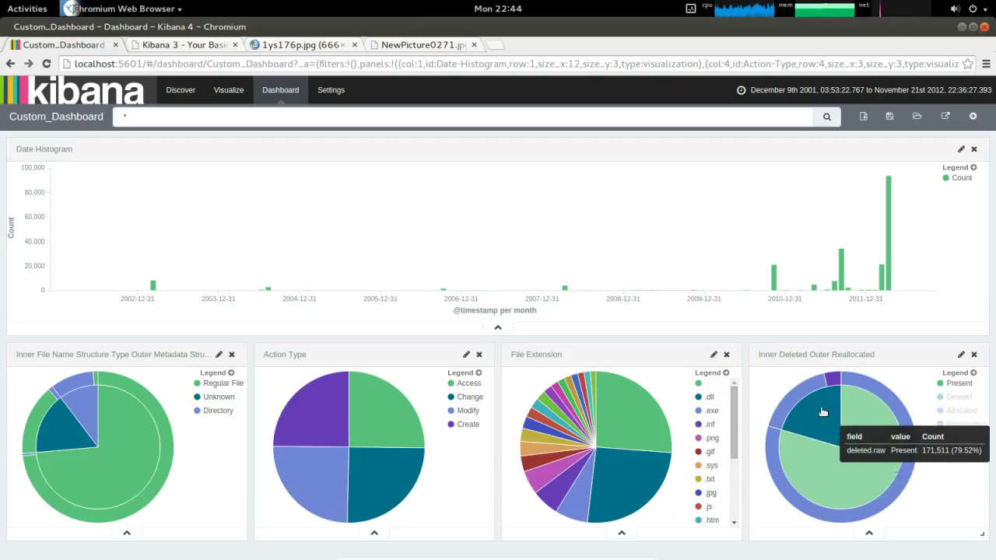
mouse_move(823, 412)
mouse_move(873, 395)
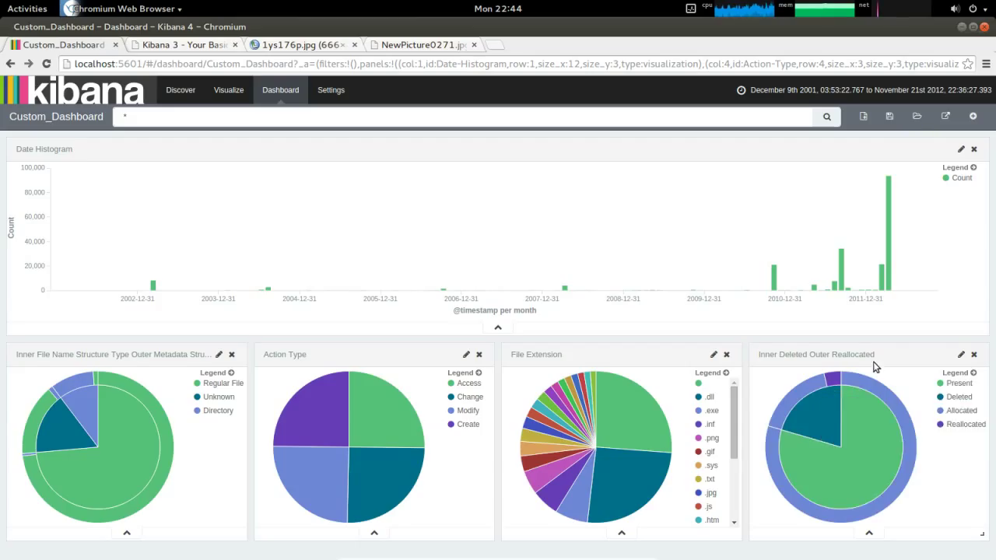
mouse_move(866, 432)
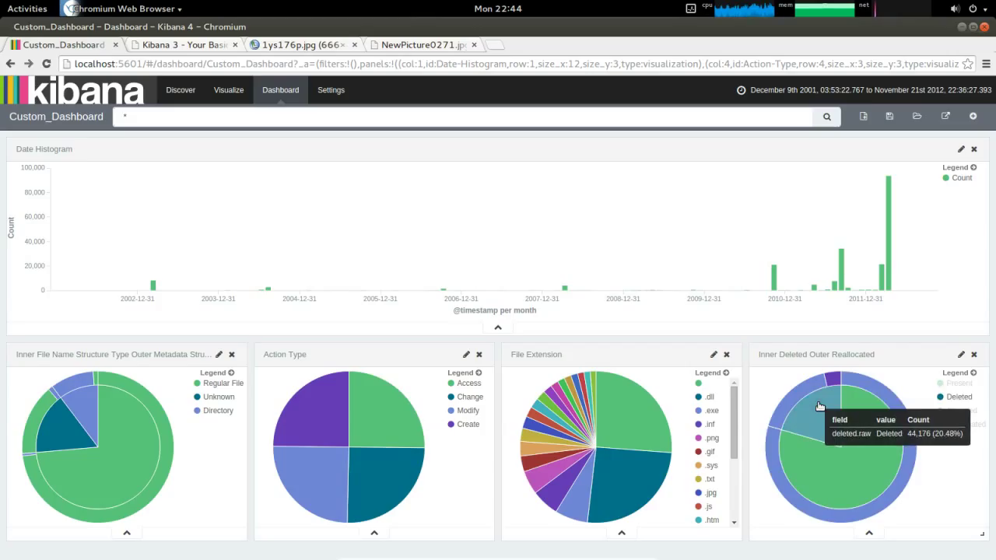
mouse_move(818, 388)
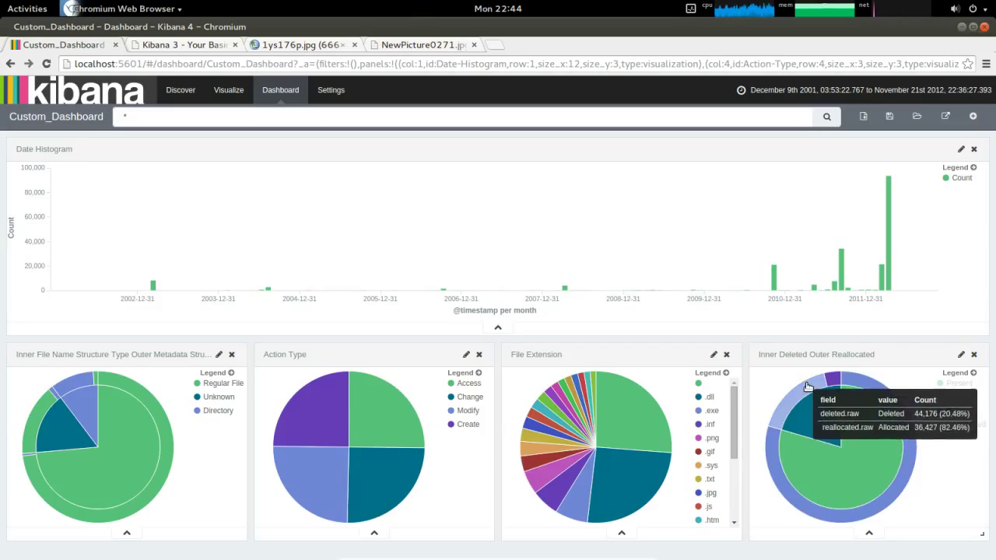
left_click(542, 436)
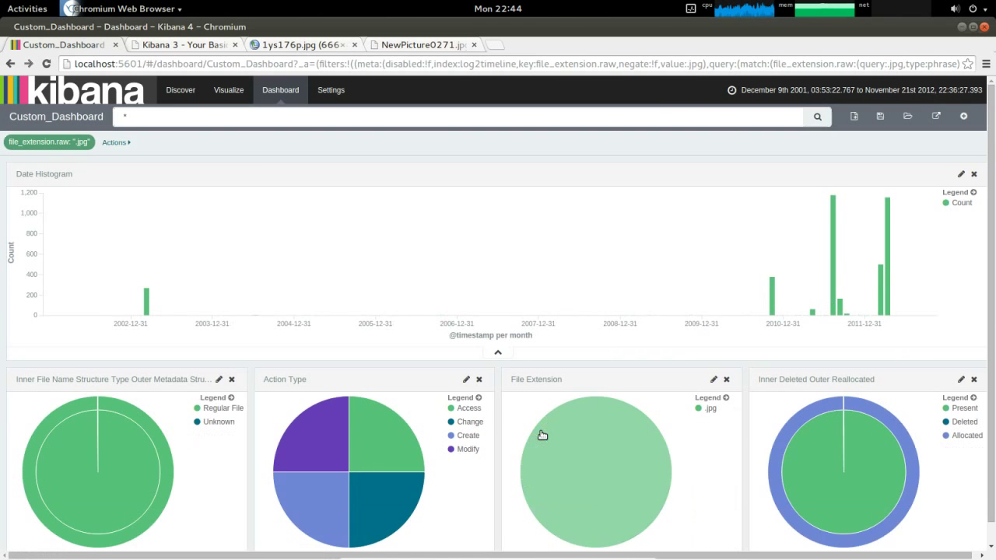
Step: Filter to Create events on still-Present files, and pin the .jpg extension filter
scroll(537, 401, "down", 1)
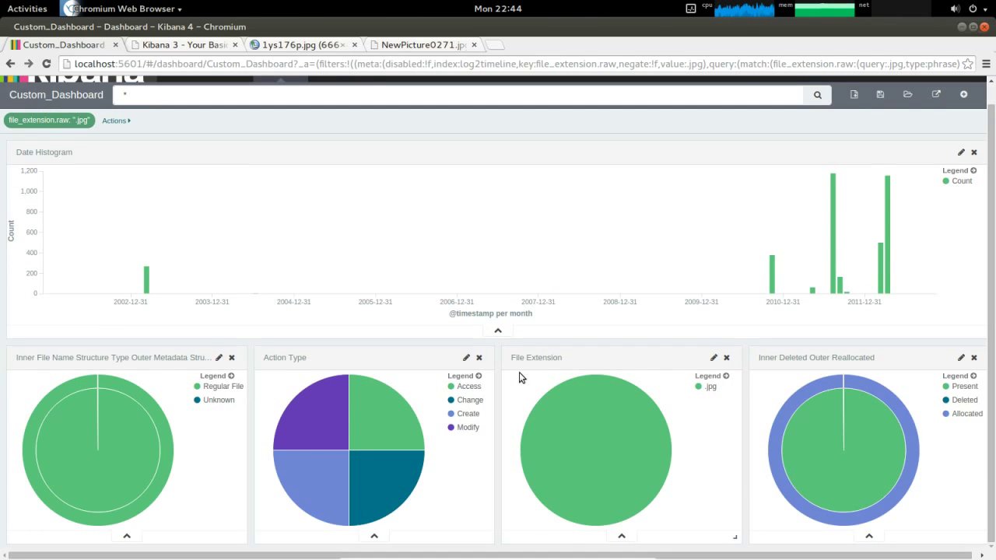
left_click(330, 468)
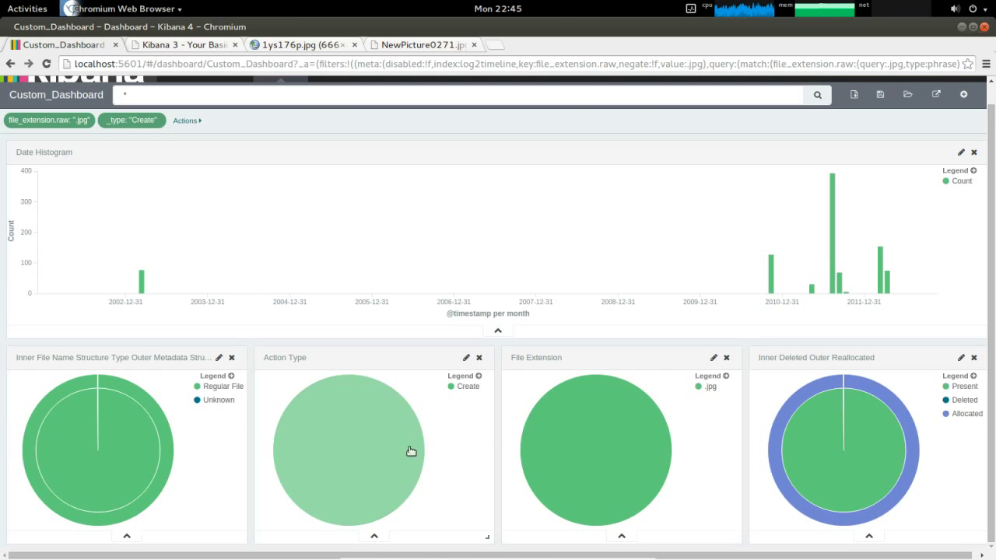
left_click(820, 423)
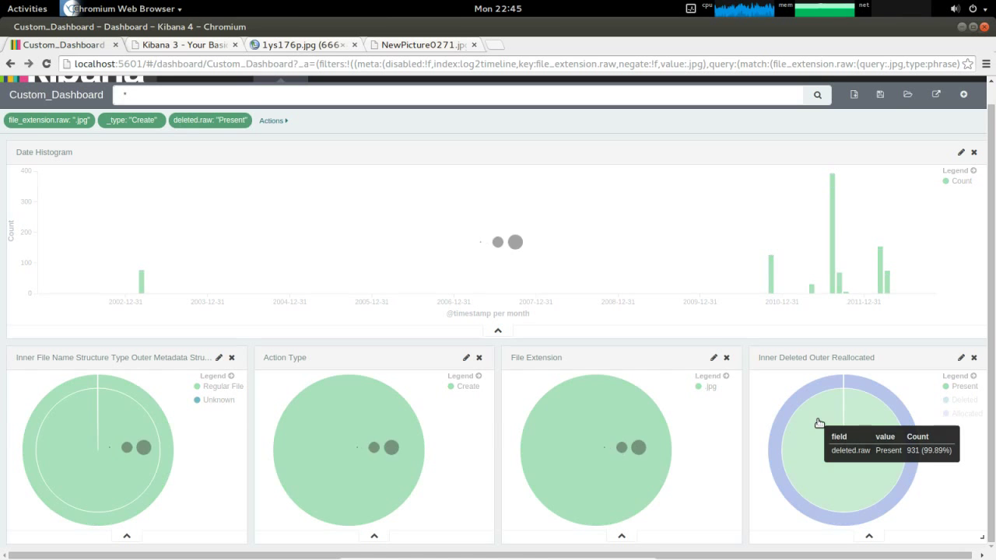
mouse_move(32, 127)
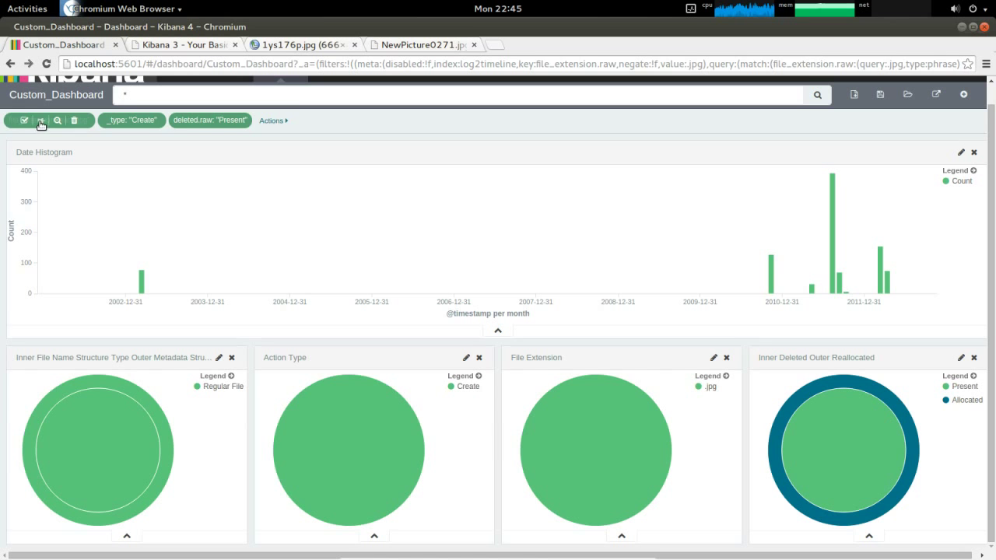
left_click(47, 123)
Step: Pin the _type Create and deleted.raw Present filters
left_click(137, 120)
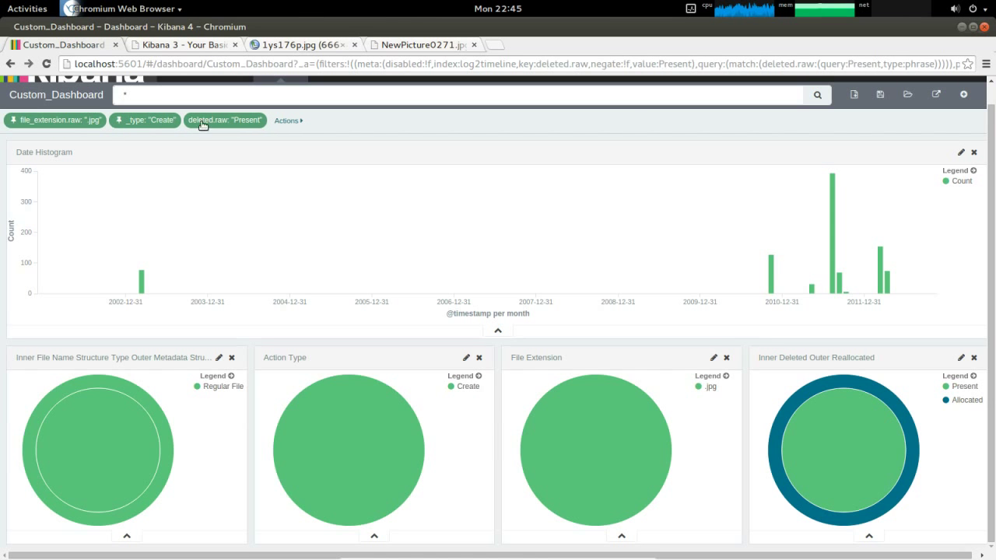
left_click(216, 121)
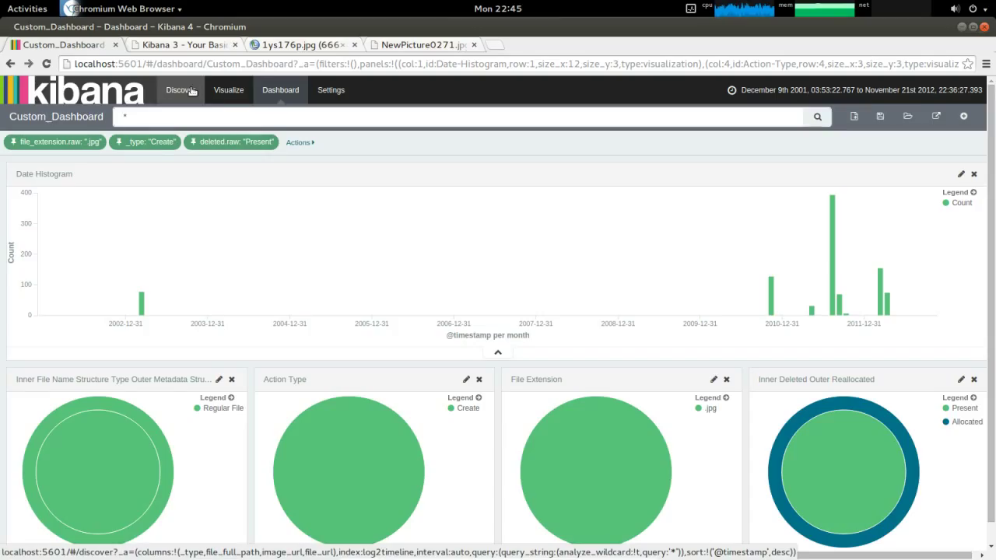
Step: Open Discover to list the 931 filtered hits with their image thumbnails
left_click(180, 90)
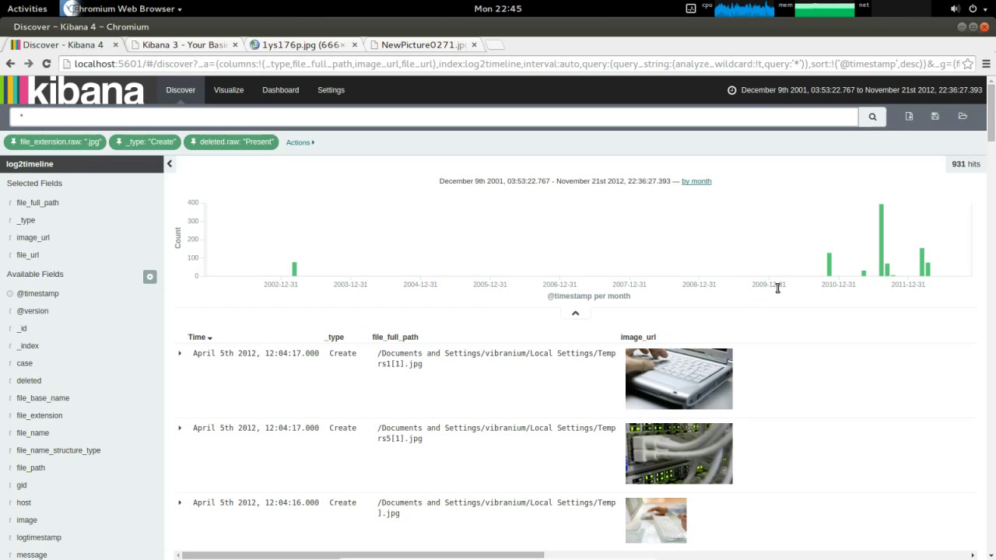
scroll(717, 334, "down", 3)
scroll(737, 284, "down", 14)
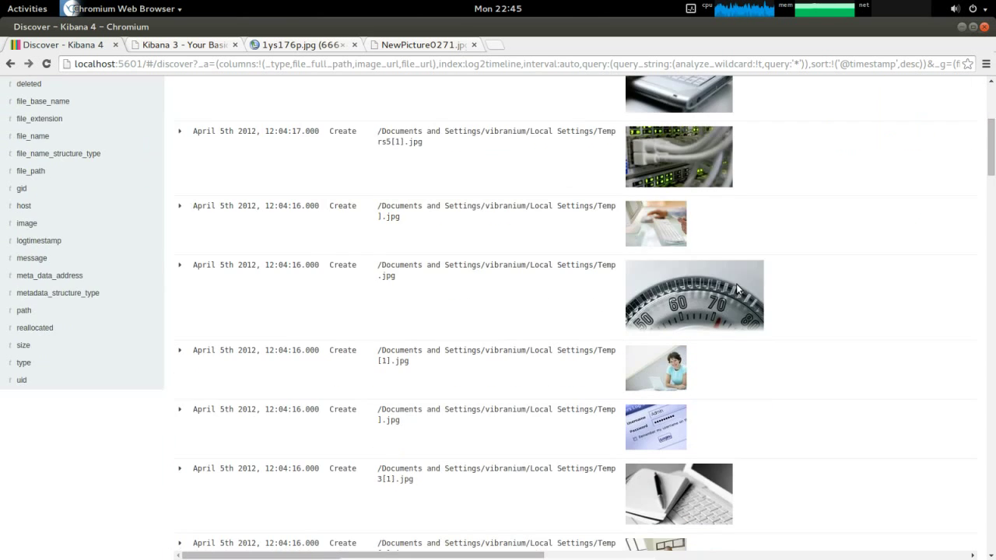
scroll(738, 289, "down", 20)
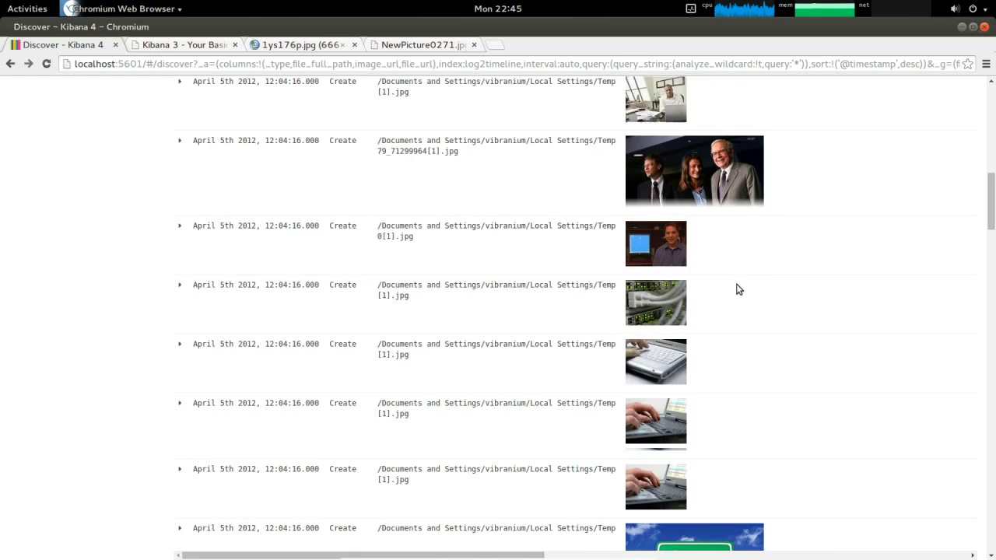
scroll(736, 284, "down", 3)
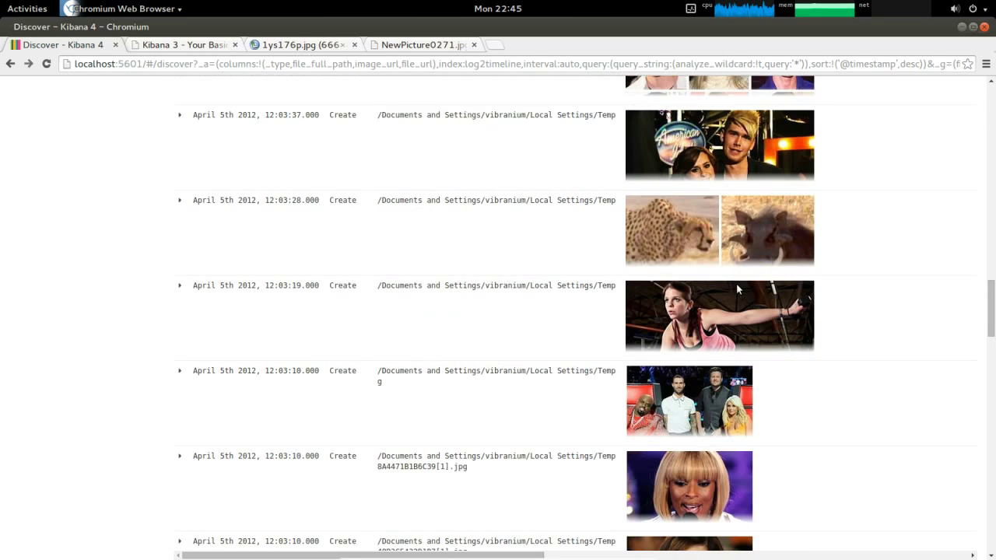
scroll(736, 283, "down", 3)
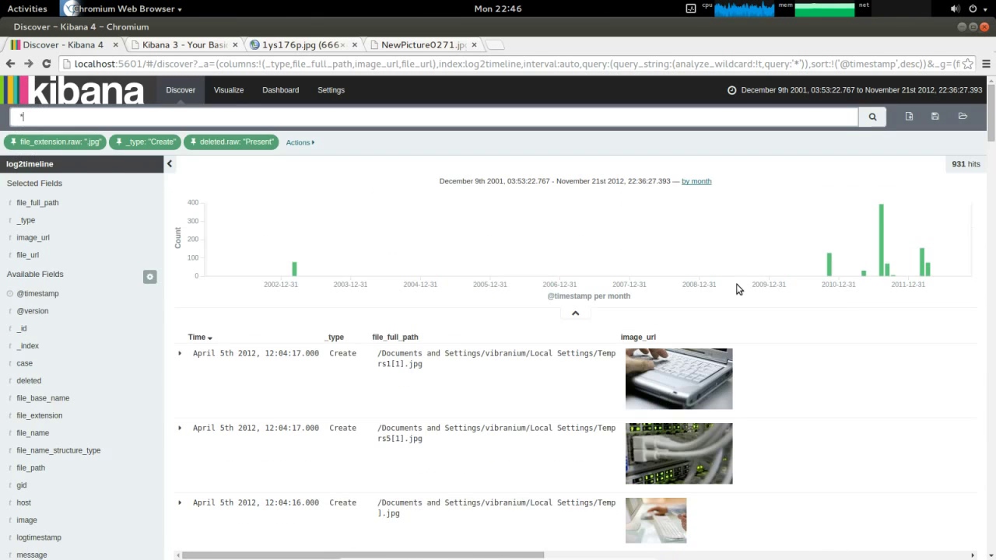
scroll(696, 345, "down", 3)
Step: Remove the .jpg extension filter and search for 'pdf', leaving 28 hits
mouse_move(92, 150)
left_click(79, 143)
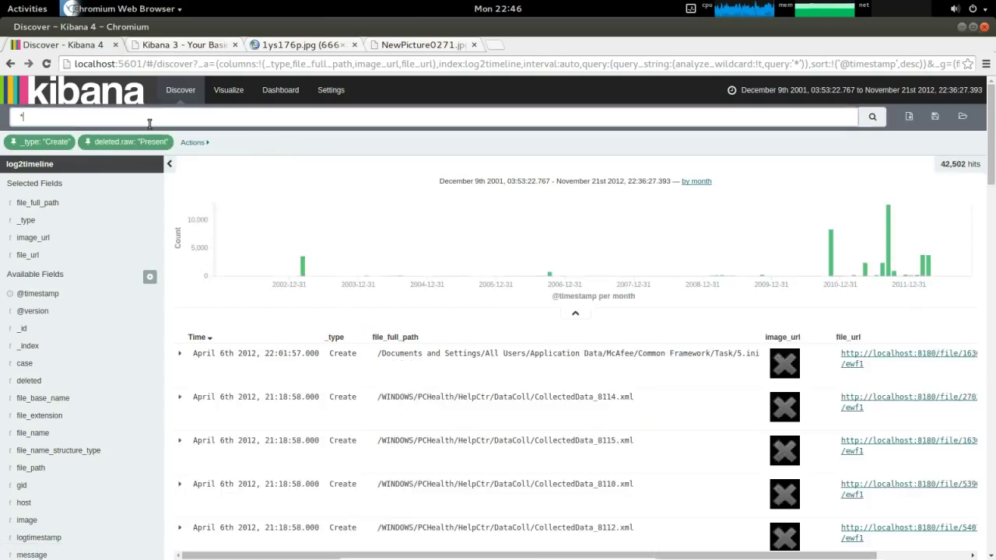
left_click(150, 123)
type("pdf")
key("Return")
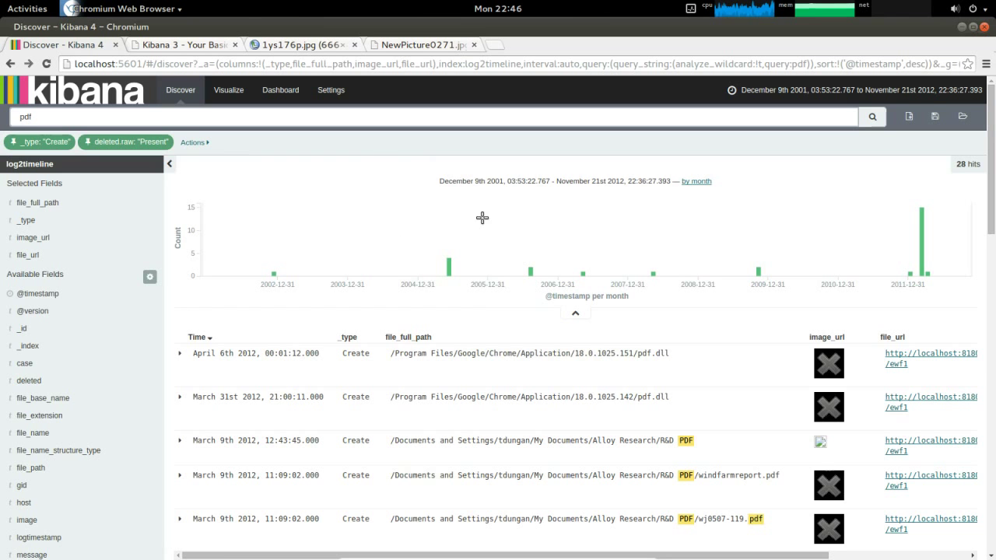
Step: Scroll the pdf results and shift the table right to reveal the file_url column
scroll(677, 354, "down", 5)
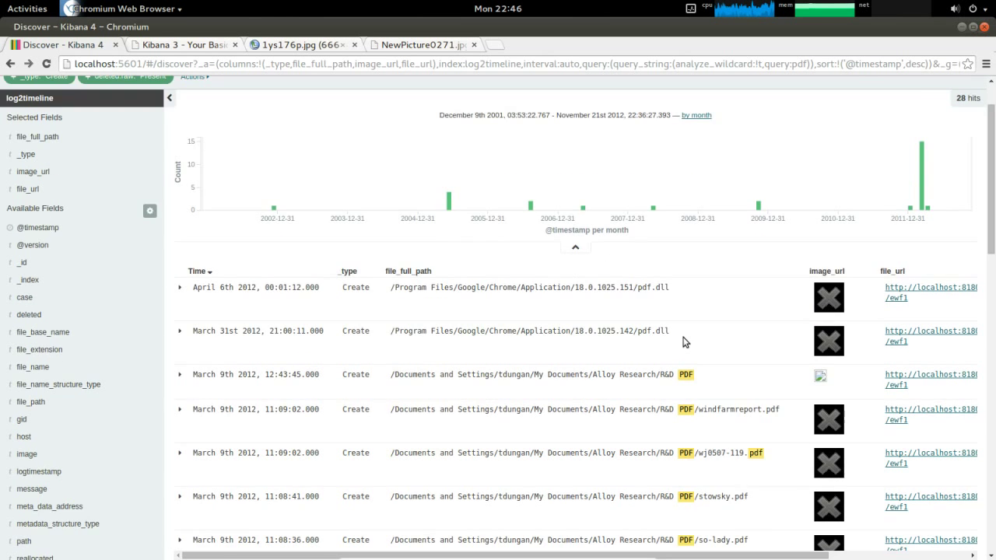
scroll(669, 273, "down", 2)
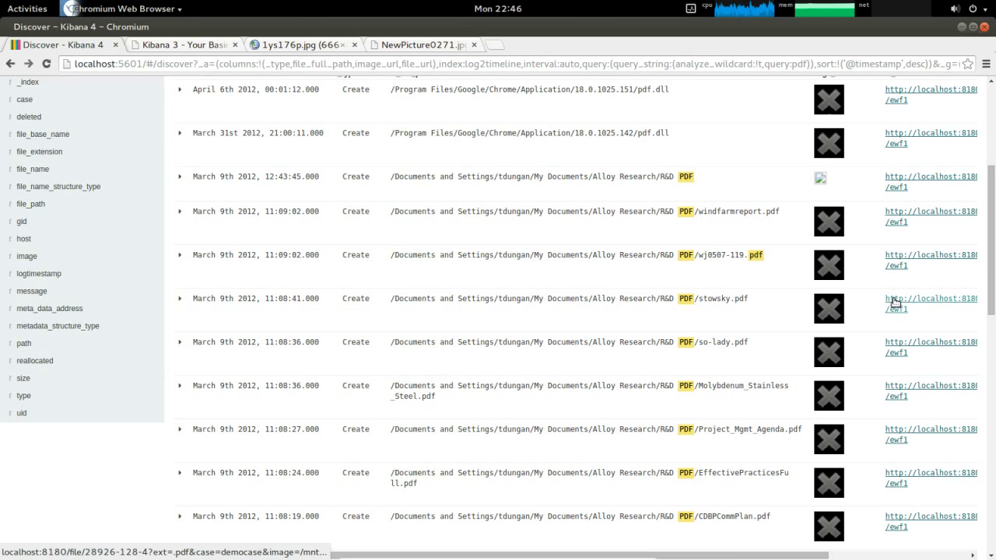
left_click_drag(812, 554, 915, 548)
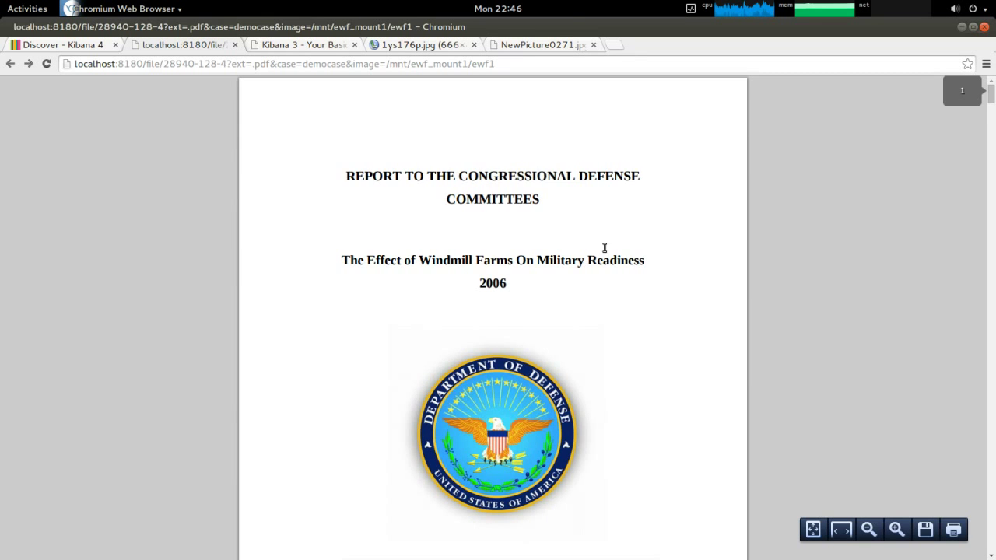
Step: Scroll through the windfarmreport.pdf report, 'The Effect of Windmill Farms On Military Readiness'
scroll(592, 226, "down", 3)
scroll(582, 190, "down", 7)
scroll(582, 187, "up", 10)
Step: Switch back to the Discover tab and review the 28 pdf hits under the Create and Present filters
left_click(58, 45)
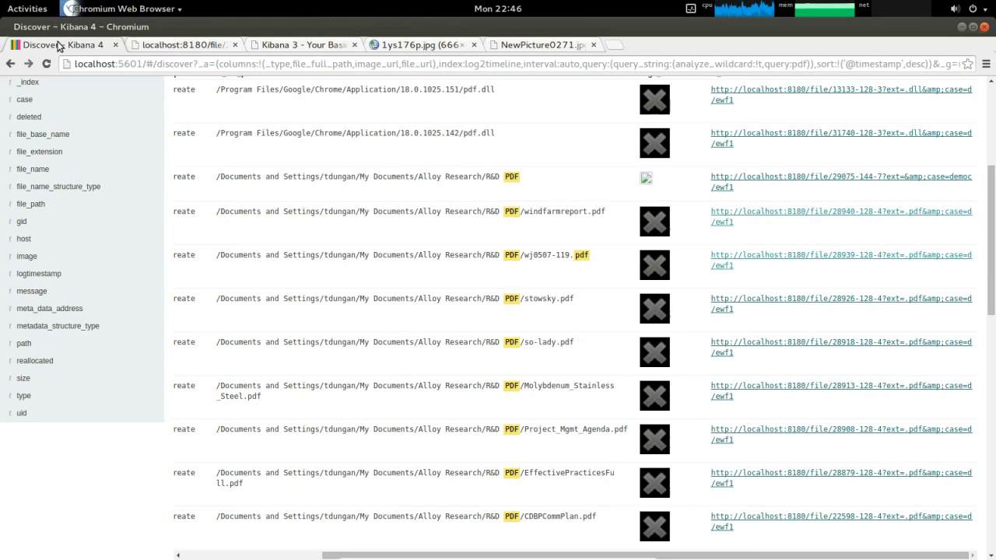
scroll(799, 260, "up", 5)
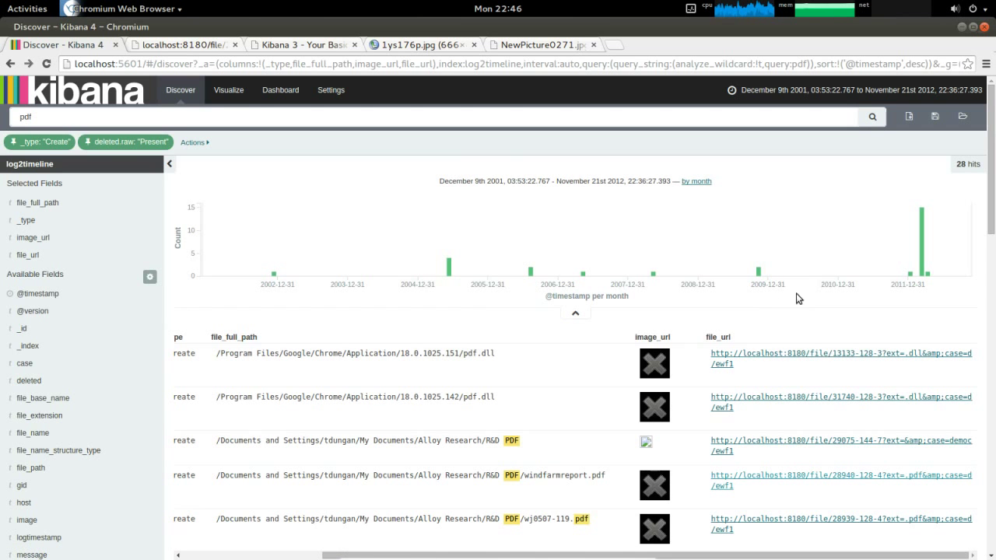
scroll(796, 285, "down", 3)
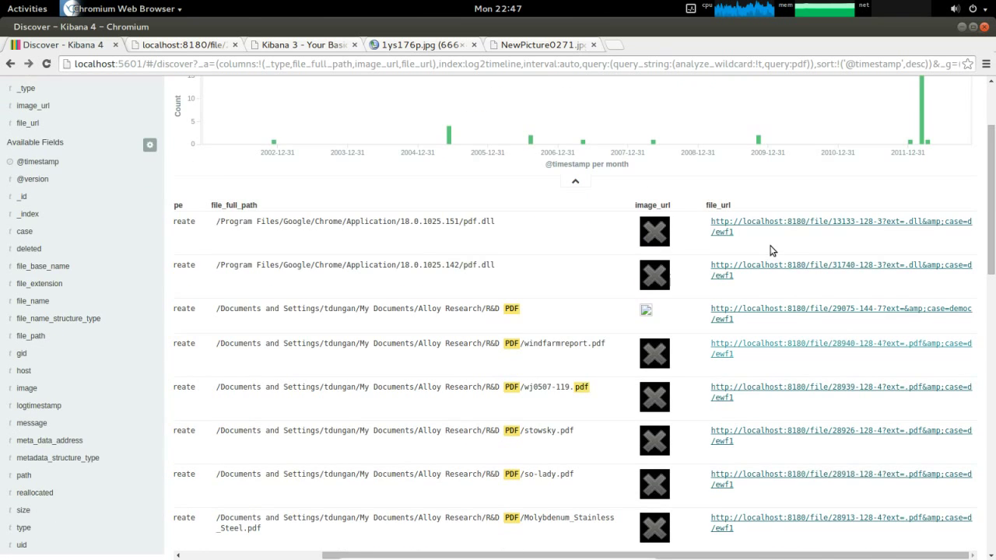
scroll(770, 247, "up", 3)
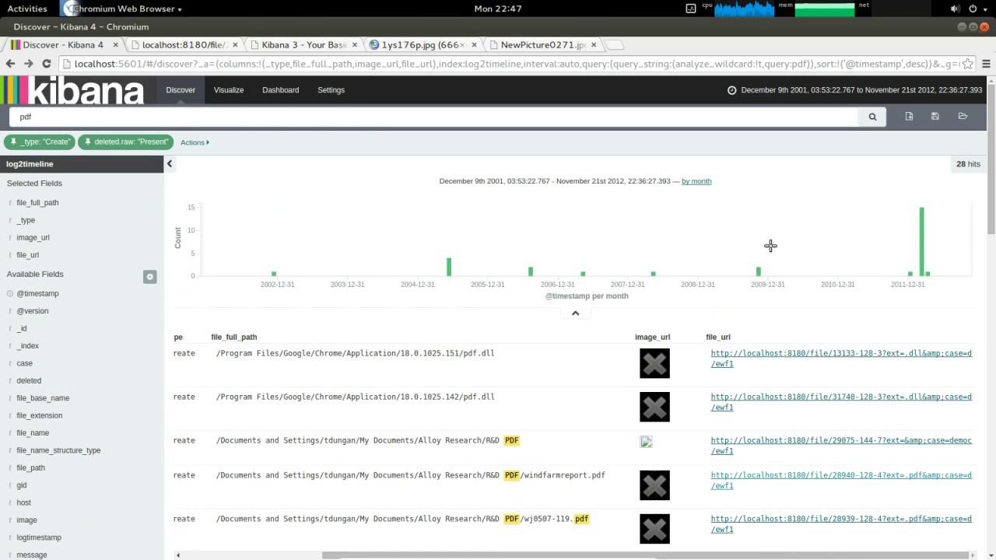